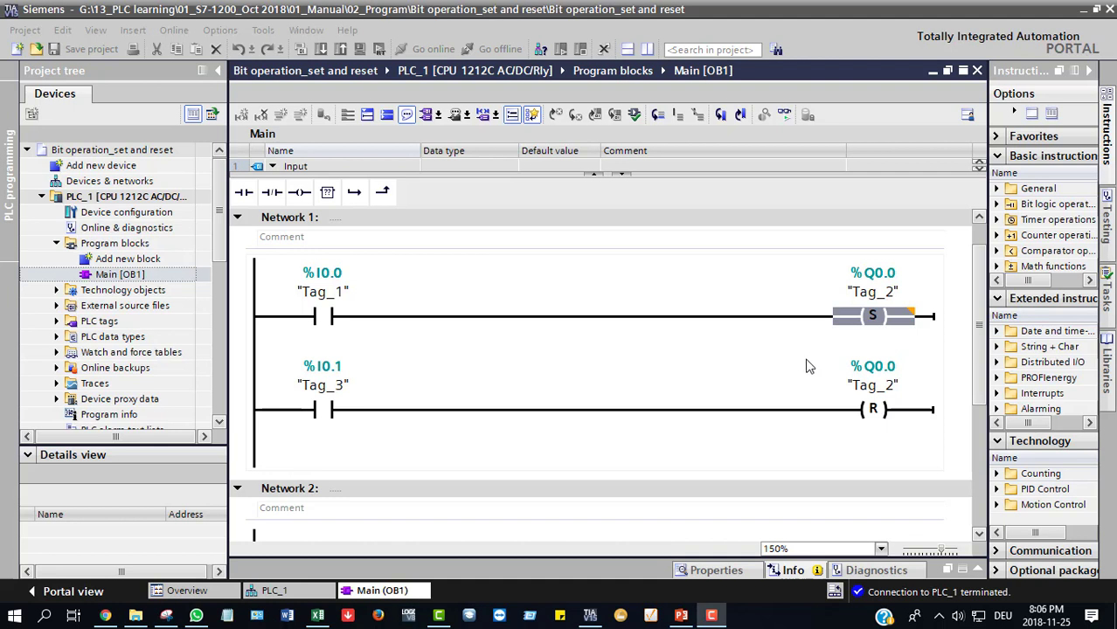
{"action": "left_click", "coordinate": [874, 317]}
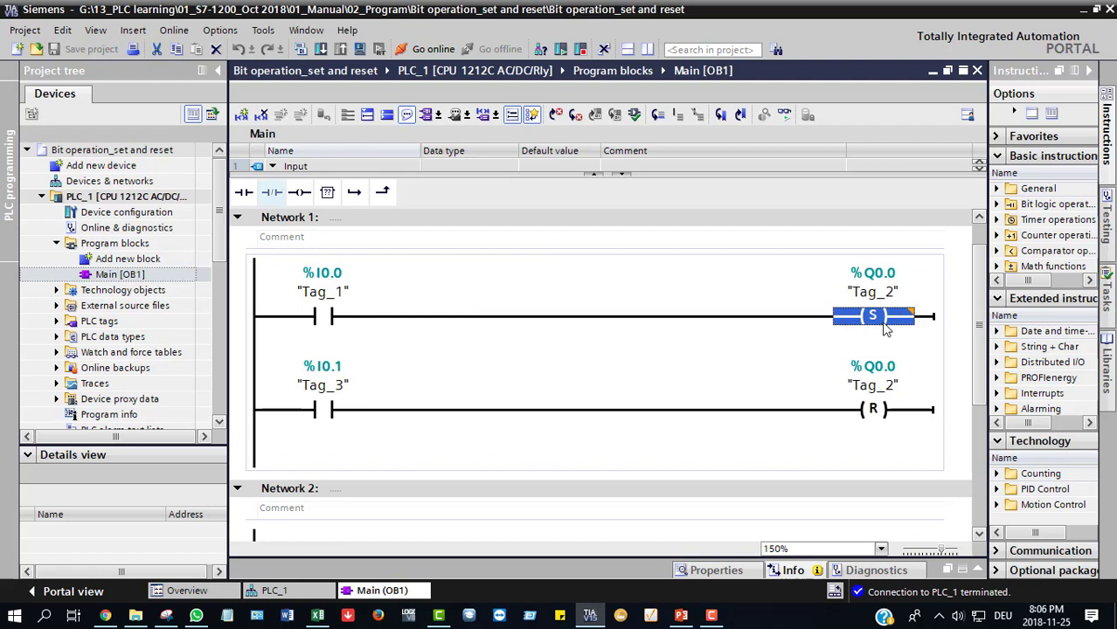
{"action": "left_click", "coordinate": [911, 313]}
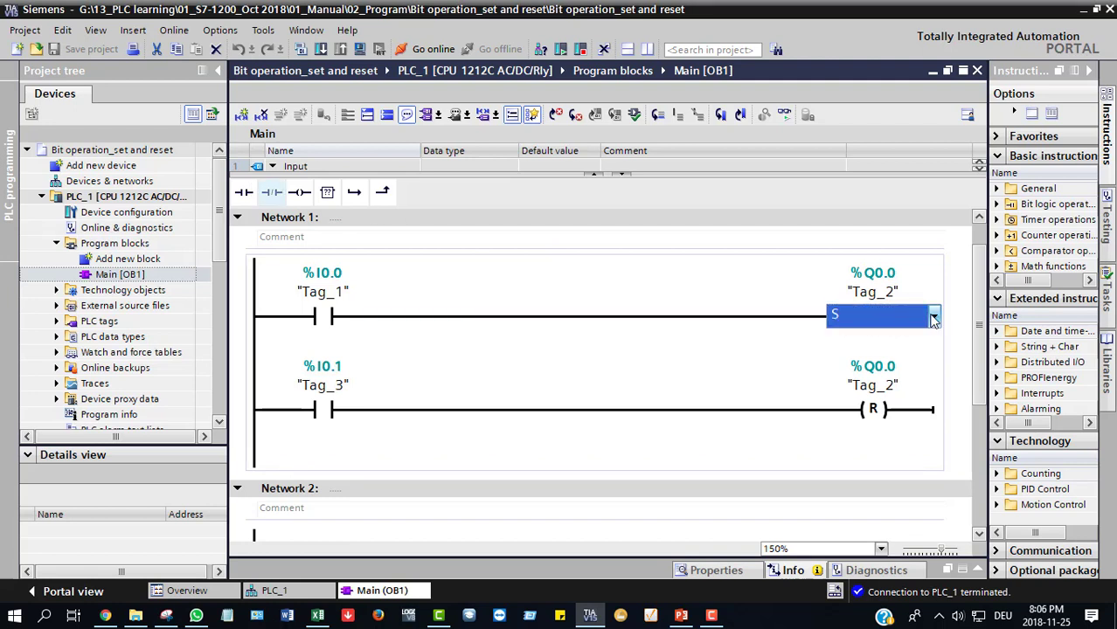
{"action": "left_click", "coordinate": [934, 317]}
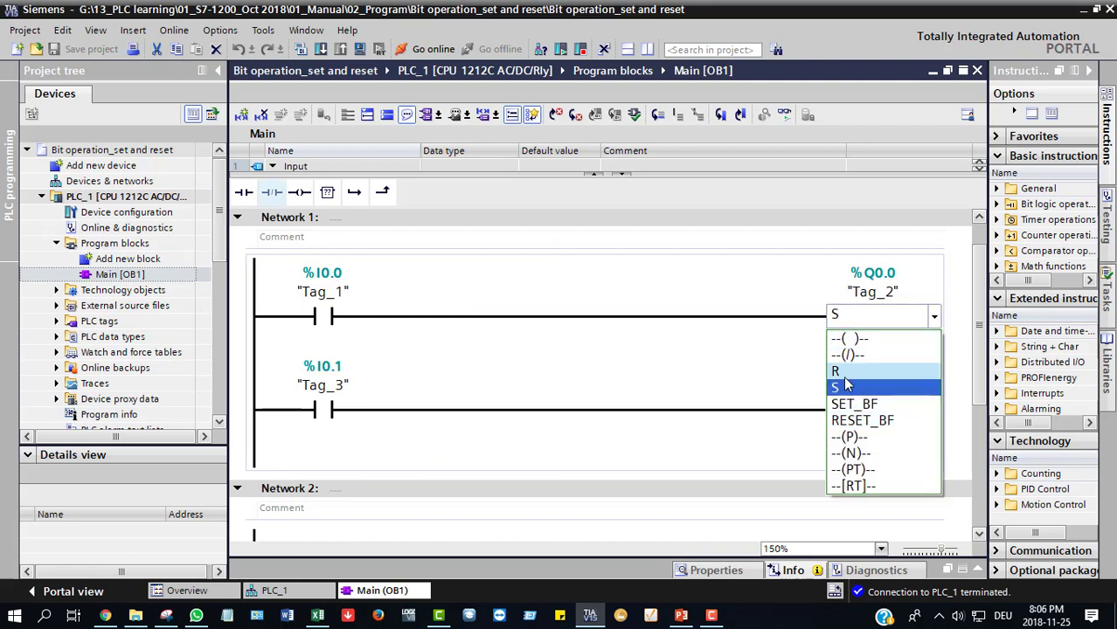
{"action": "key", "text": "Escape"}
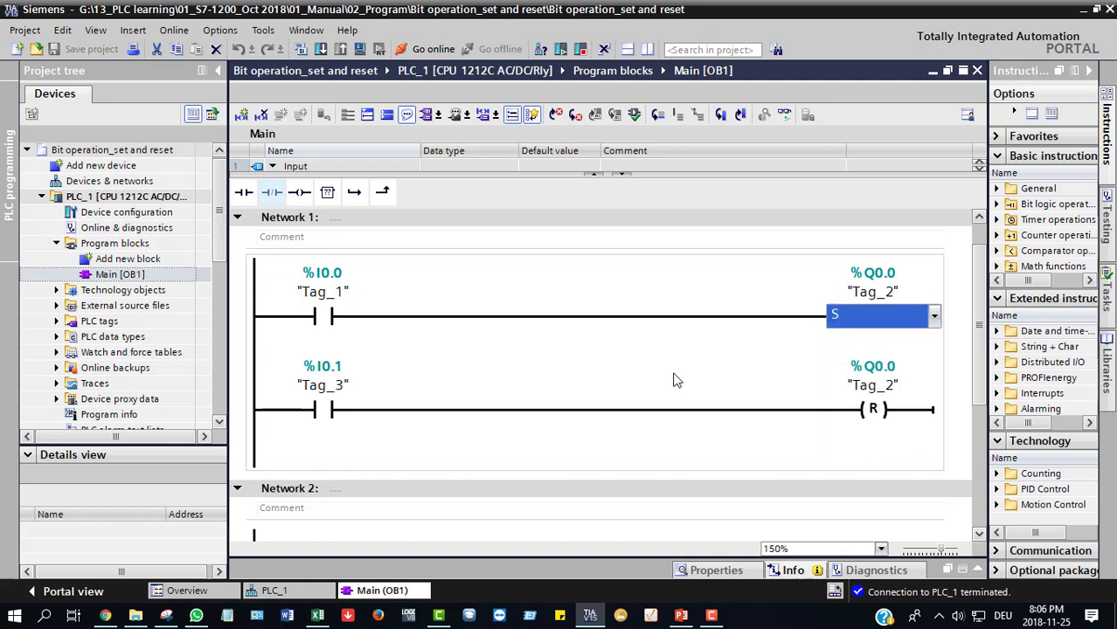
{"action": "key", "text": "Return"}
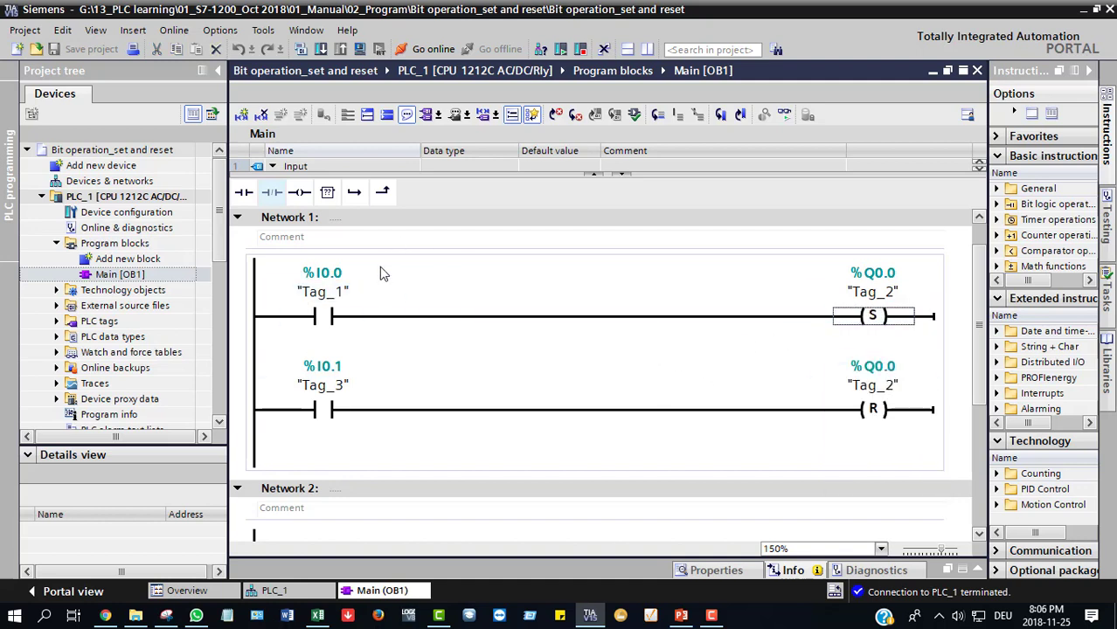
Compile Main [OB1] and download it to PLC_1, confirming the overwrite
{"action": "left_click", "coordinate": [299, 50]}
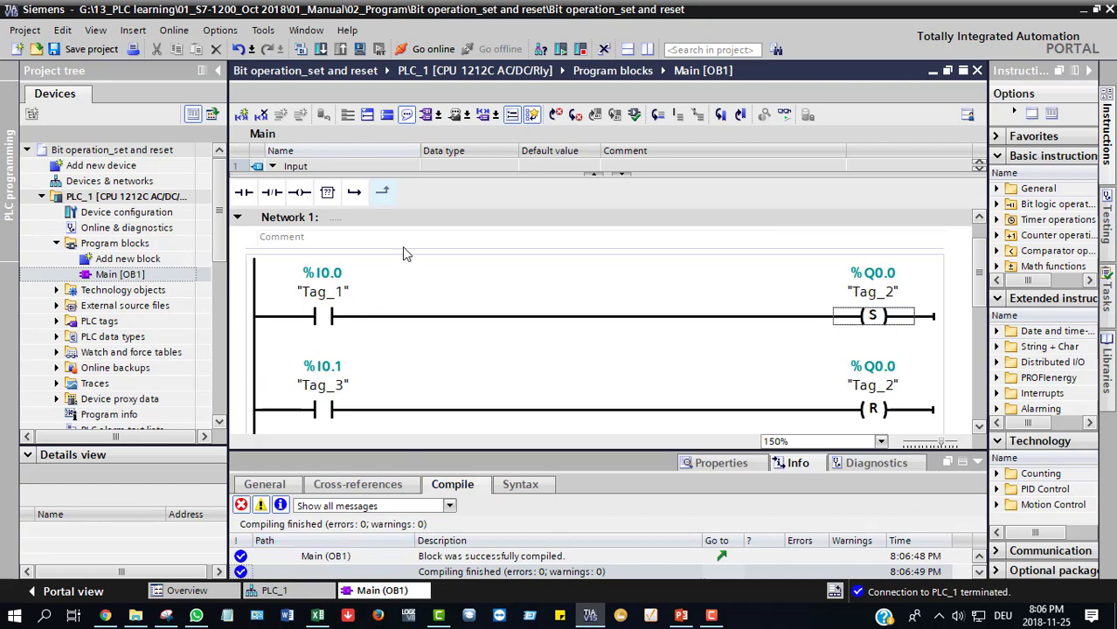
{"action": "left_click", "coordinate": [322, 50]}
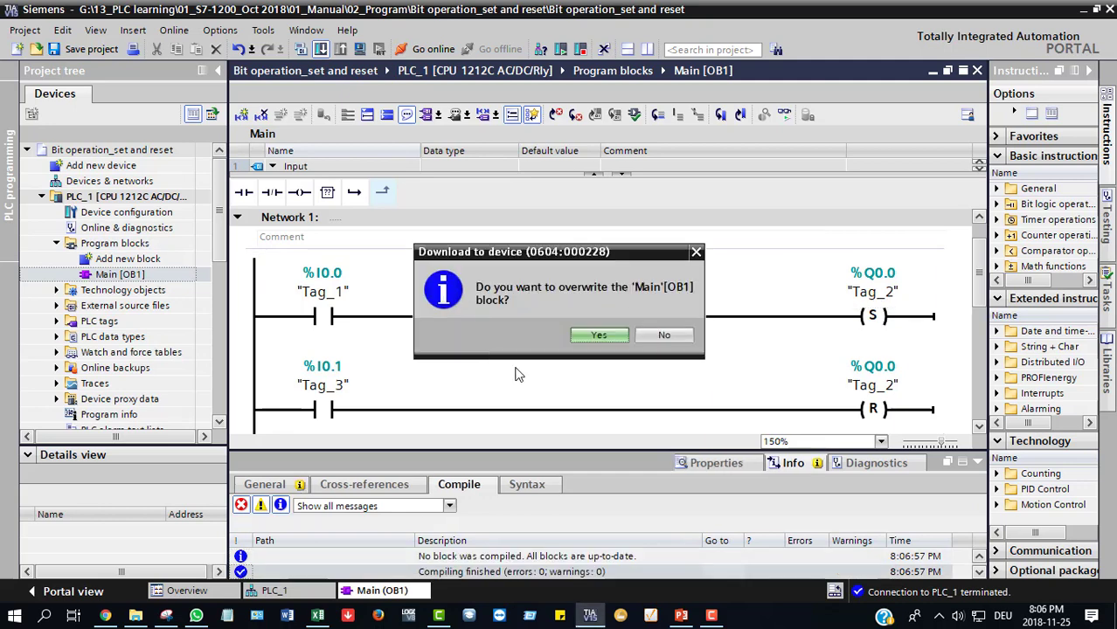
{"action": "left_click", "coordinate": [585, 336]}
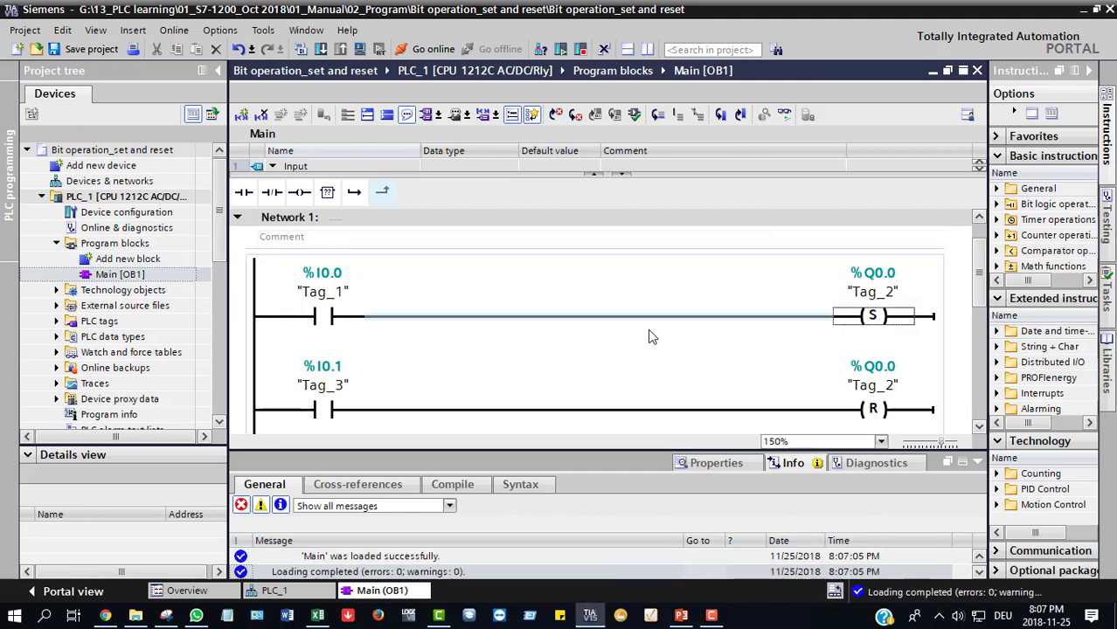
Collapse the Inspector window and turn on monitoring for Main [OB1] on PLC_1
{"action": "left_click", "coordinate": [977, 463]}
{"action": "left_click", "coordinate": [784, 114]}
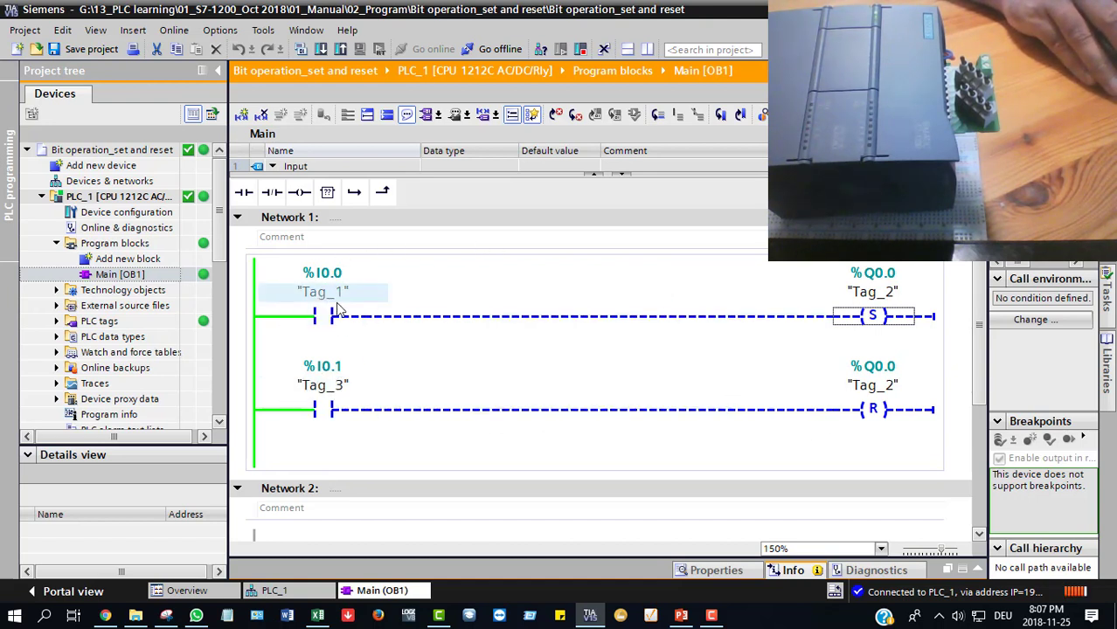
Check the monitored ladder for power flow on the %I0.1 reset rung
{"action": "left_click", "coordinate": [874, 326]}
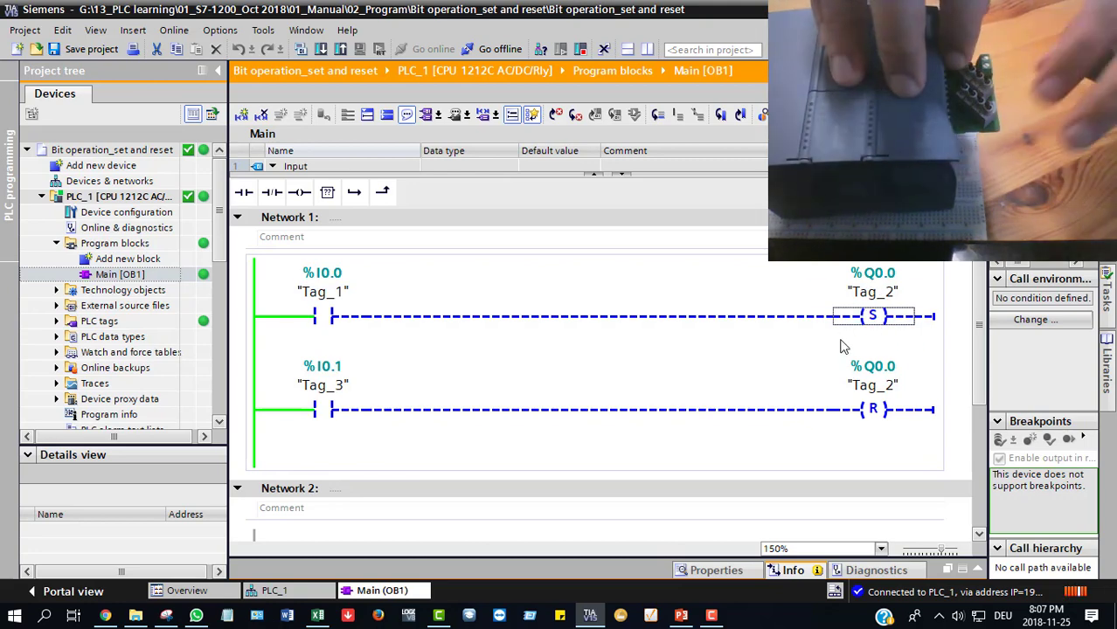